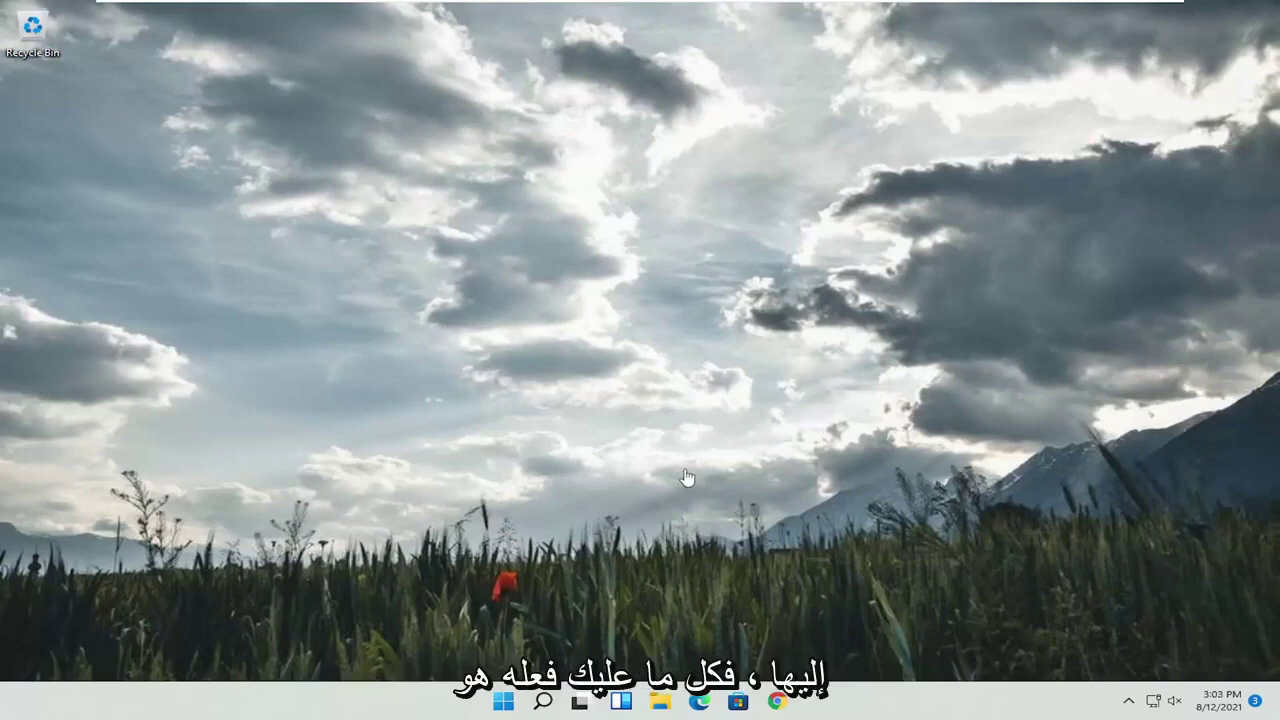
Search Windows for 'control panel'
{"action": "left_click", "coordinate": [544, 702]}
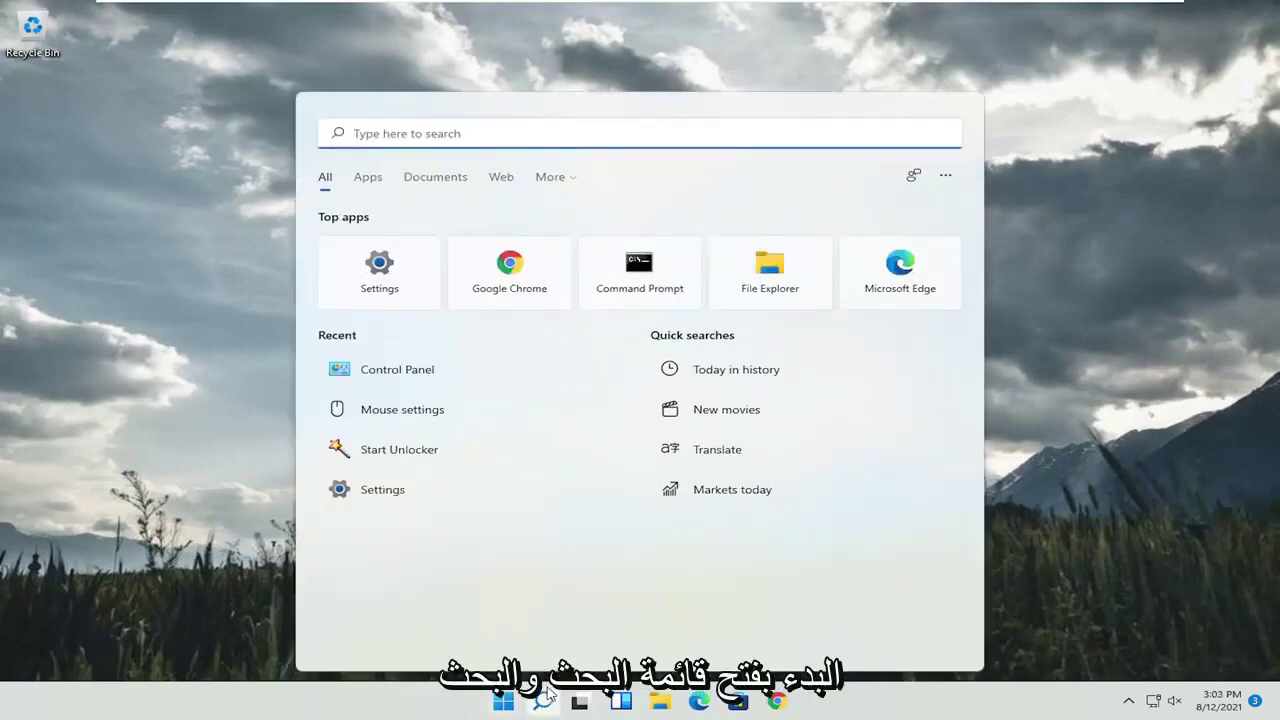
{"action": "type", "text": "control panel"}
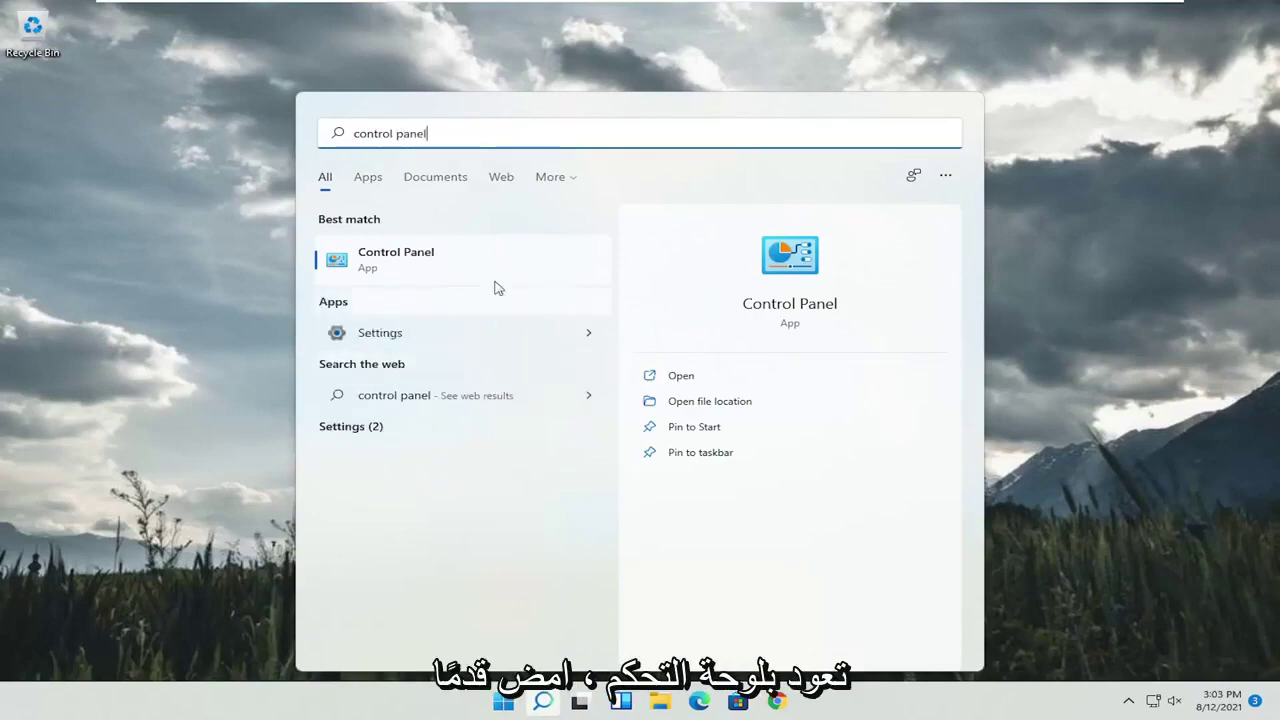
Open Control Panel in Large icons view and edit the Balanced plan from Power Options
{"action": "left_click", "coordinate": [402, 272]}
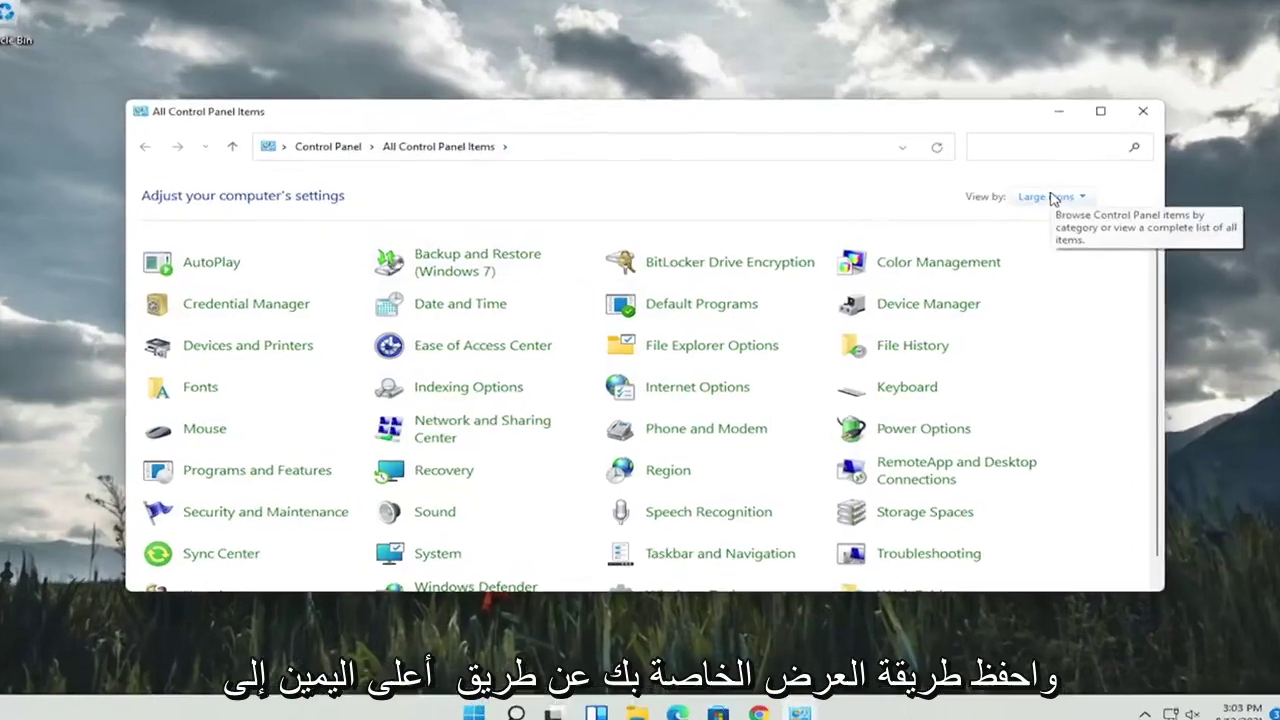
{"action": "left_click", "coordinate": [1050, 197]}
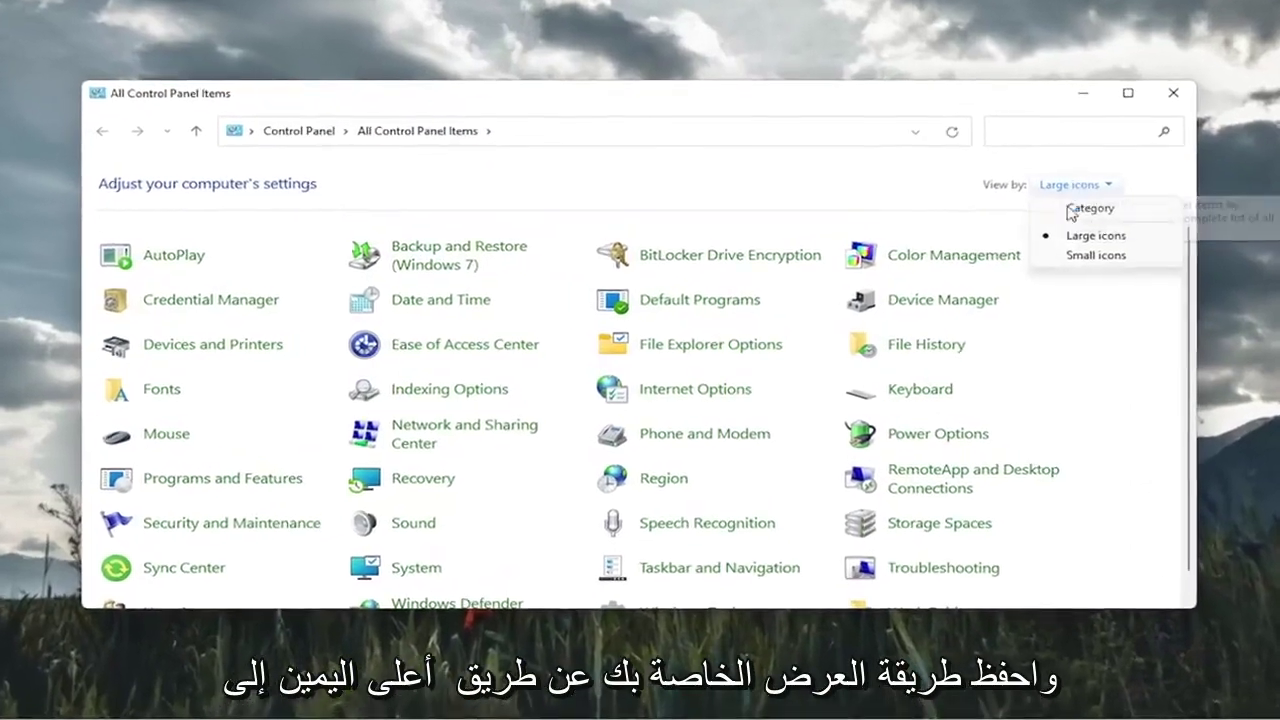
{"action": "left_click", "coordinate": [1054, 244]}
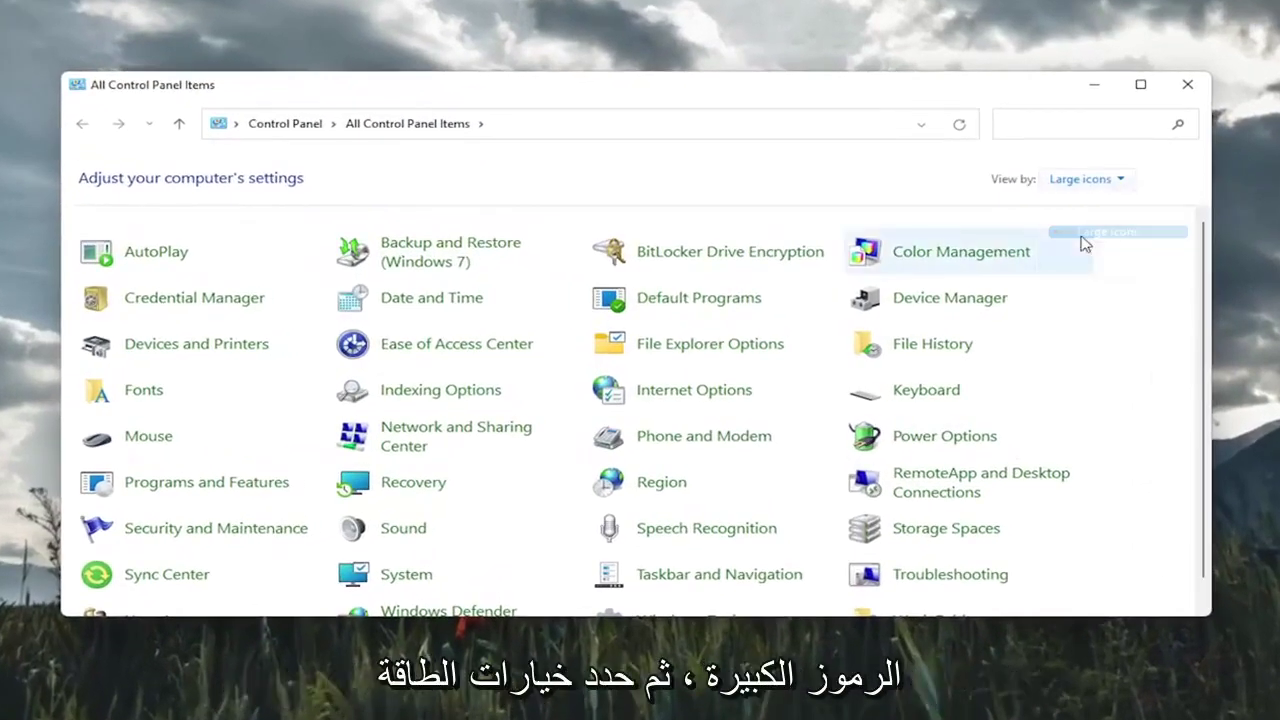
{"action": "left_click", "coordinate": [901, 441]}
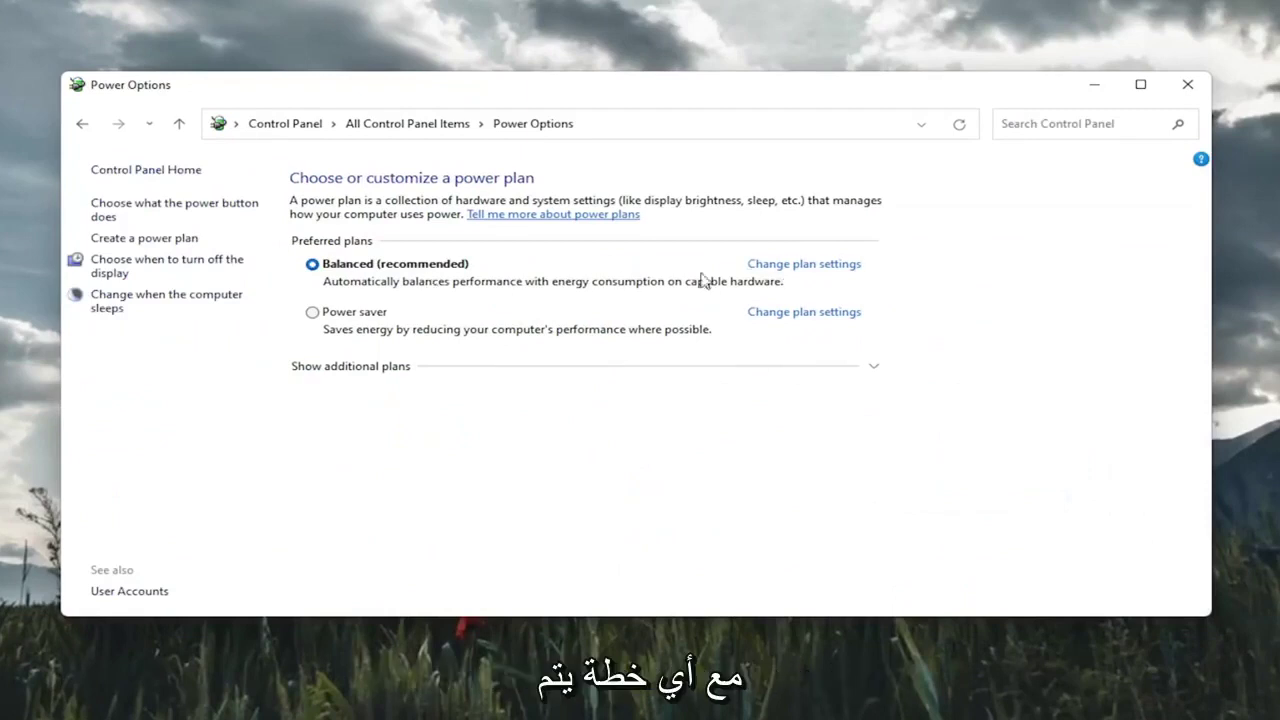
{"action": "left_click", "coordinate": [800, 265]}
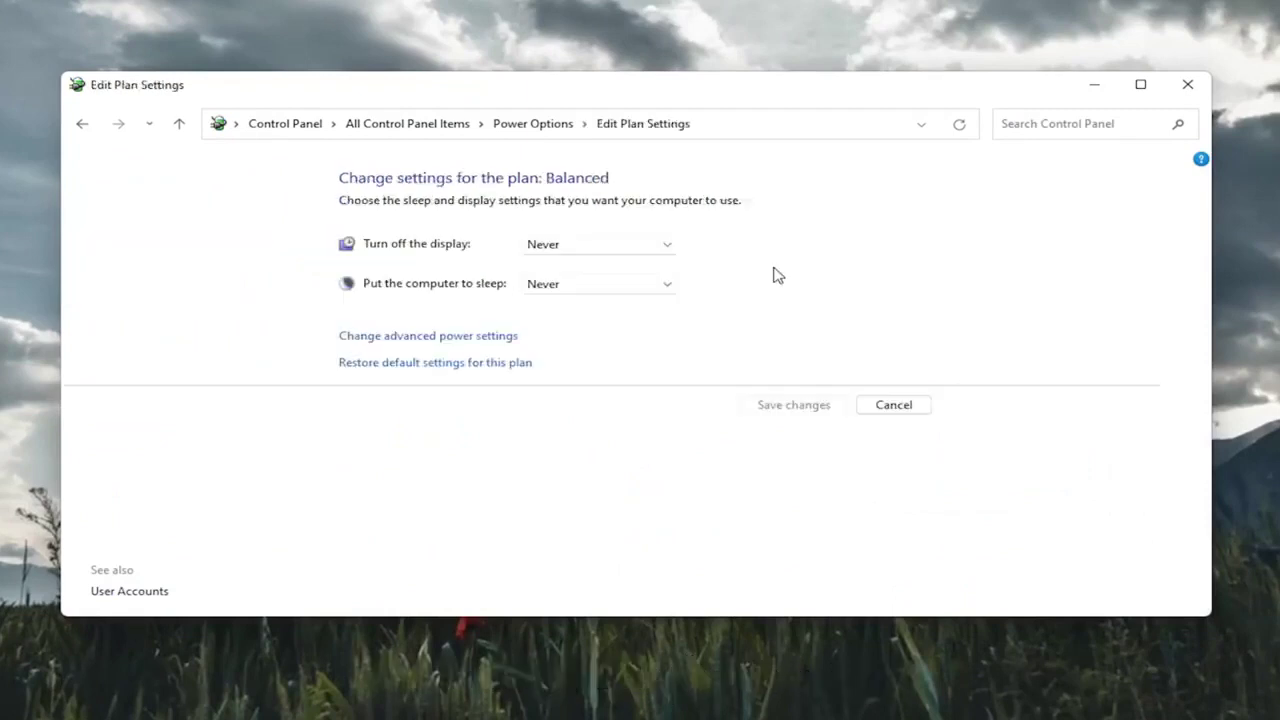
In advanced power settings, set PCI Express Link State Power Management to Off and apply it
{"action": "left_click", "coordinate": [426, 340]}
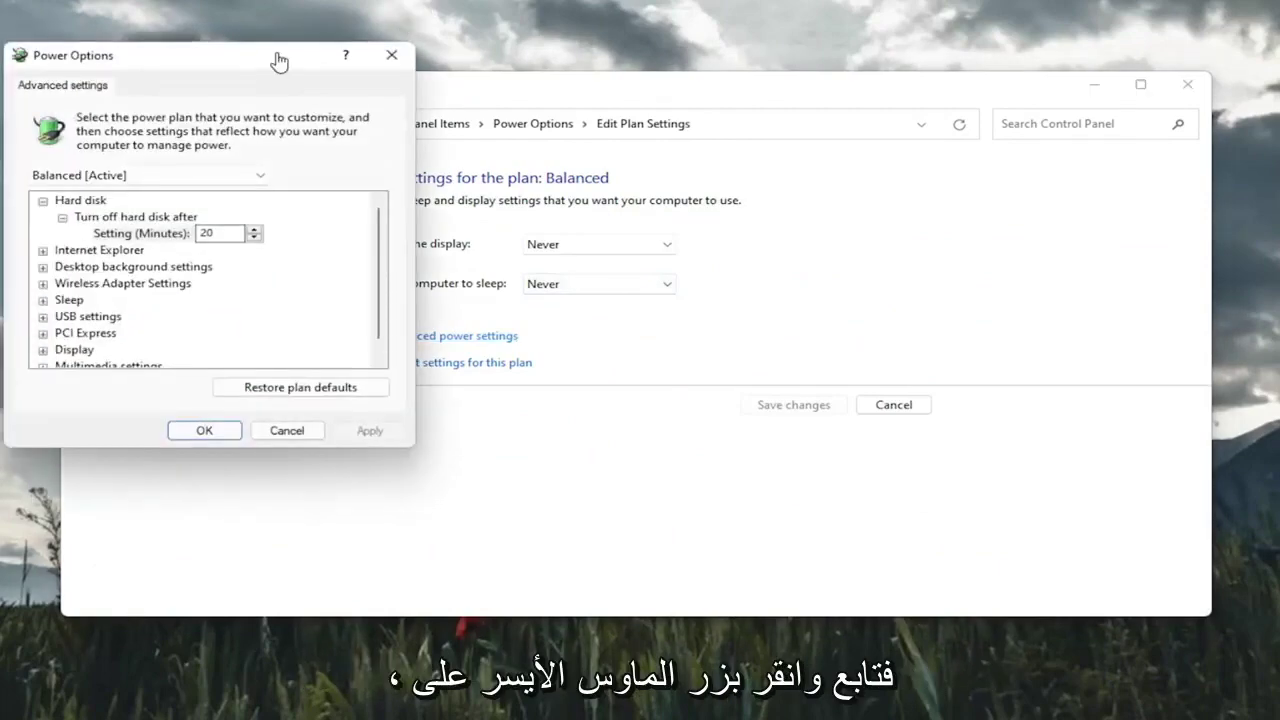
{"action": "left_click_drag", "start_coordinate": [263, 57], "coordinate": [546, 106]}
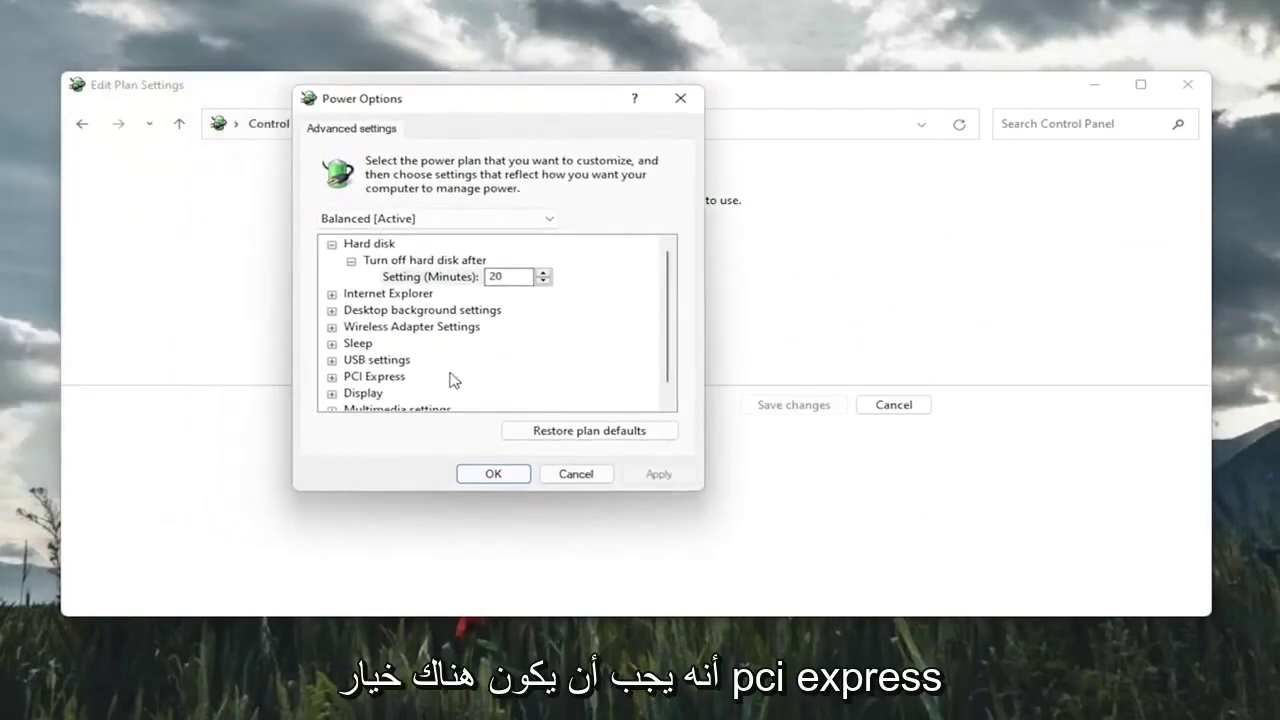
{"action": "scroll", "coordinate": [449, 380], "scroll_direction": "down", "scroll_amount": 1}
{"action": "left_click", "coordinate": [332, 360]}
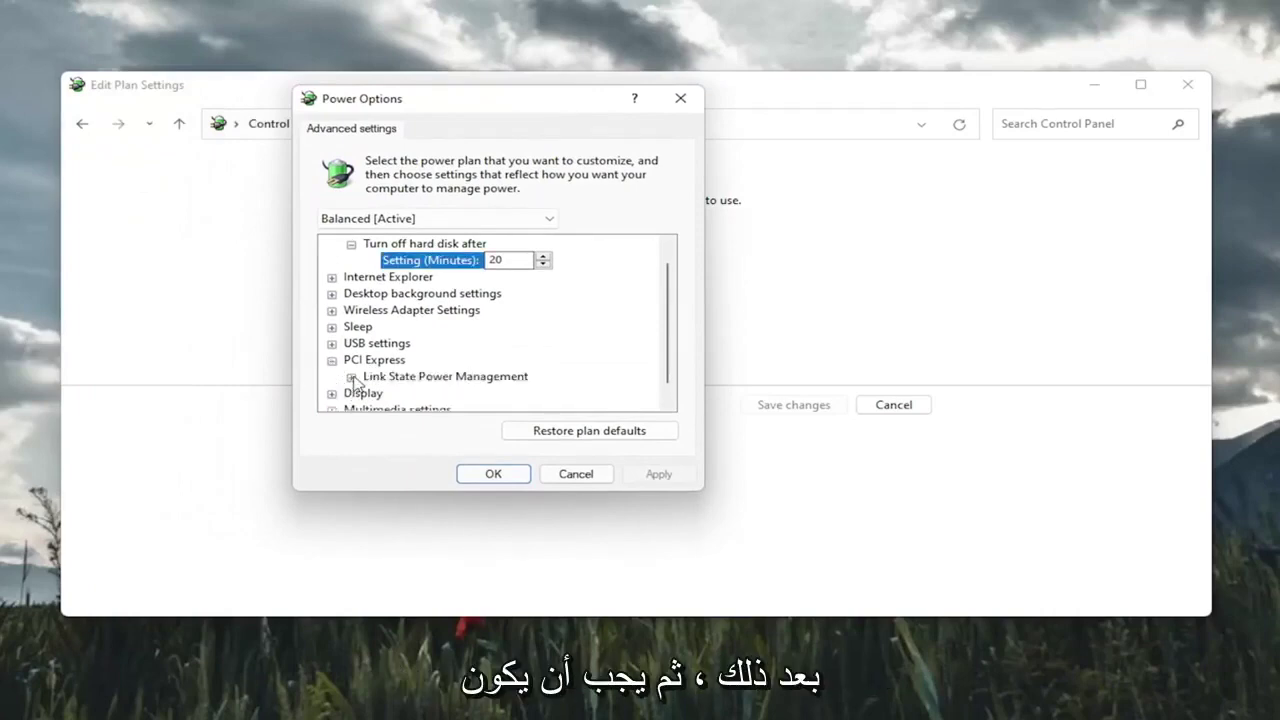
{"action": "left_click", "coordinate": [351, 377]}
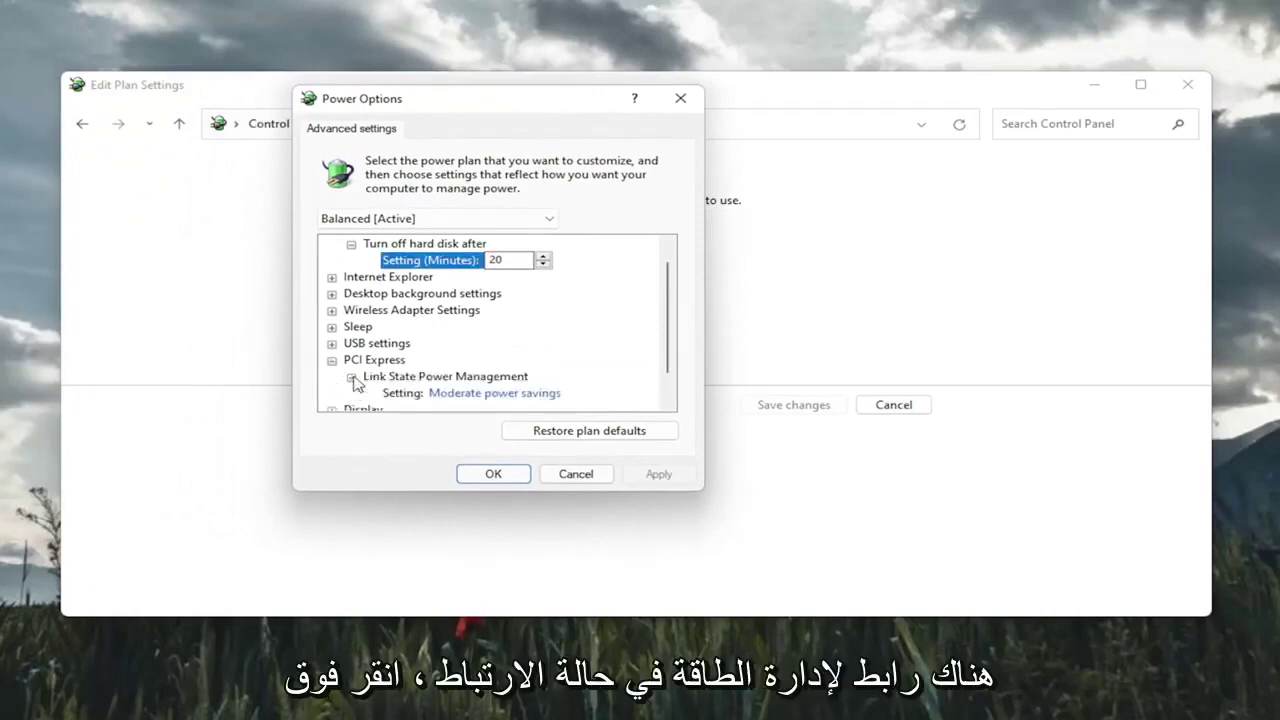
{"action": "scroll", "coordinate": [440, 392], "scroll_direction": "down", "scroll_amount": 1}
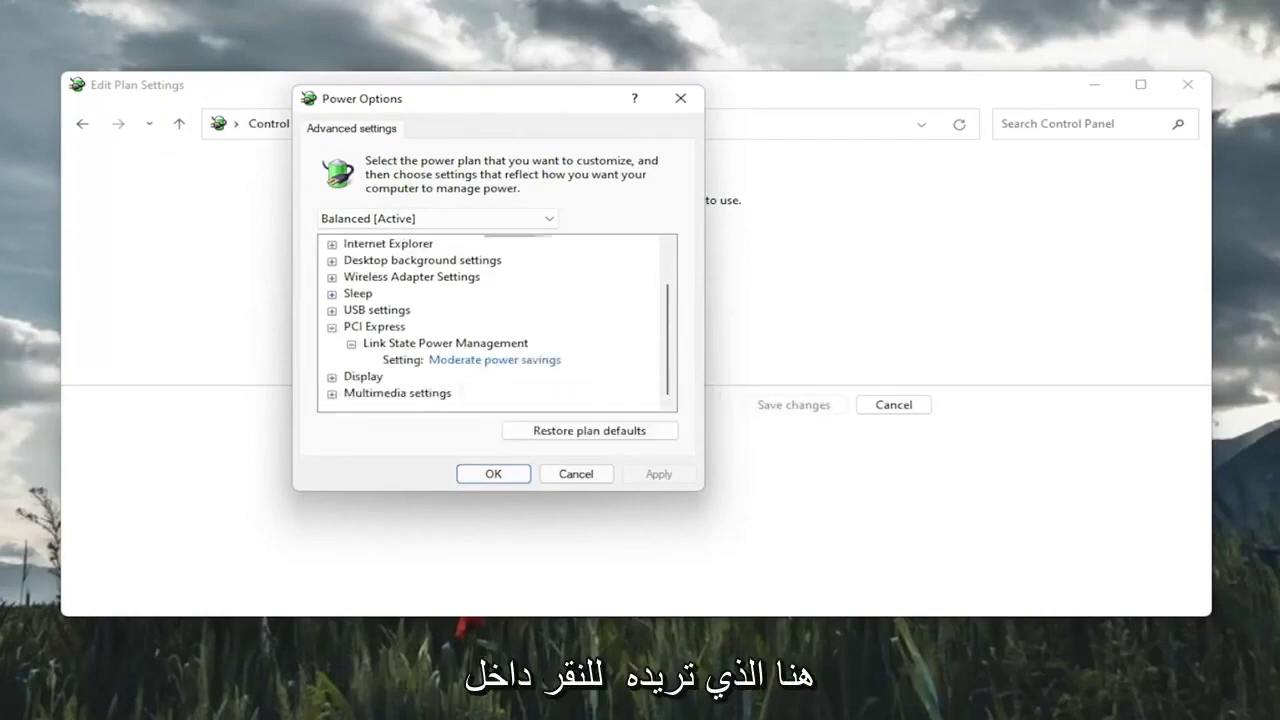
{"action": "left_click", "coordinate": [471, 360]}
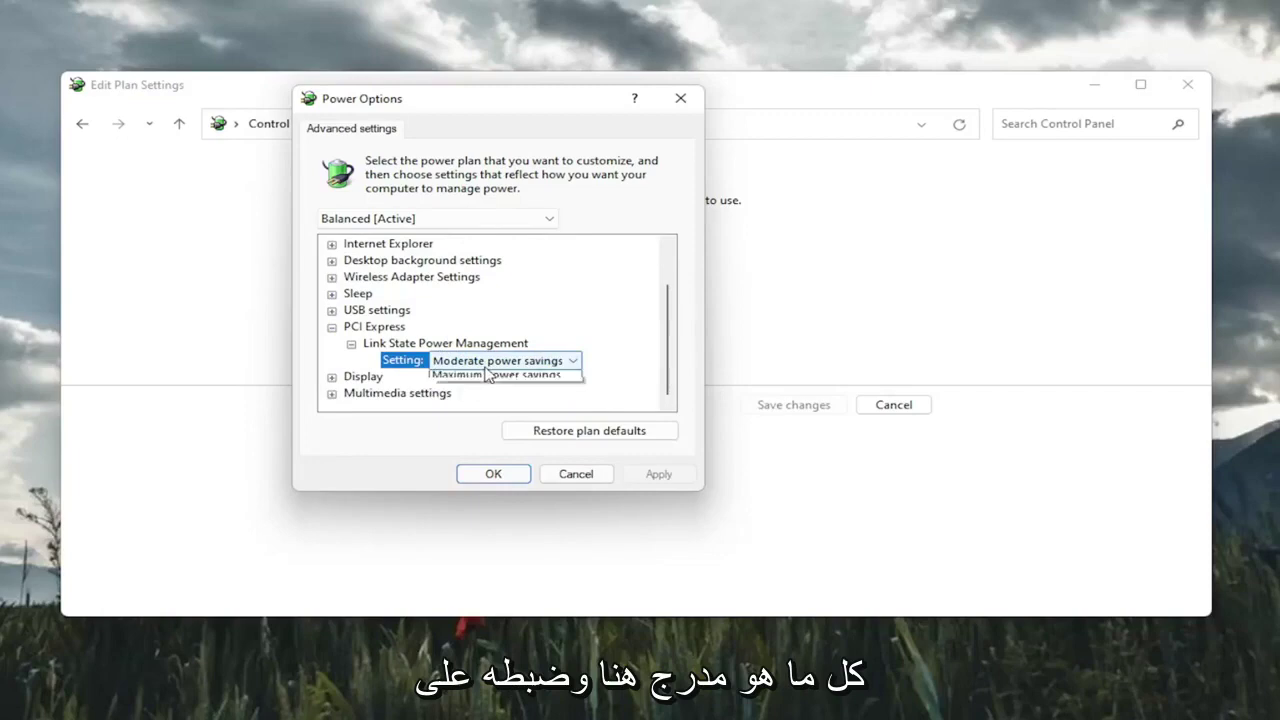
{"action": "left_click", "coordinate": [475, 365]}
{"action": "left_click", "coordinate": [490, 375]}
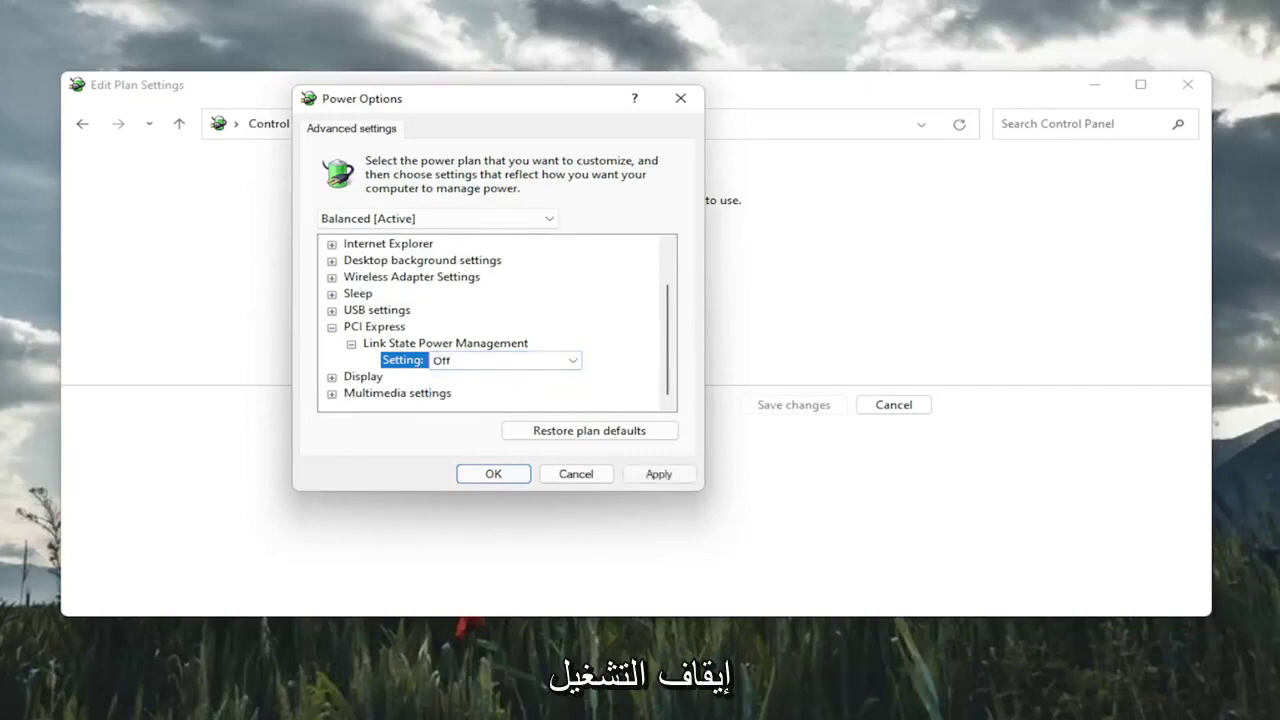
{"action": "left_click", "coordinate": [655, 475]}
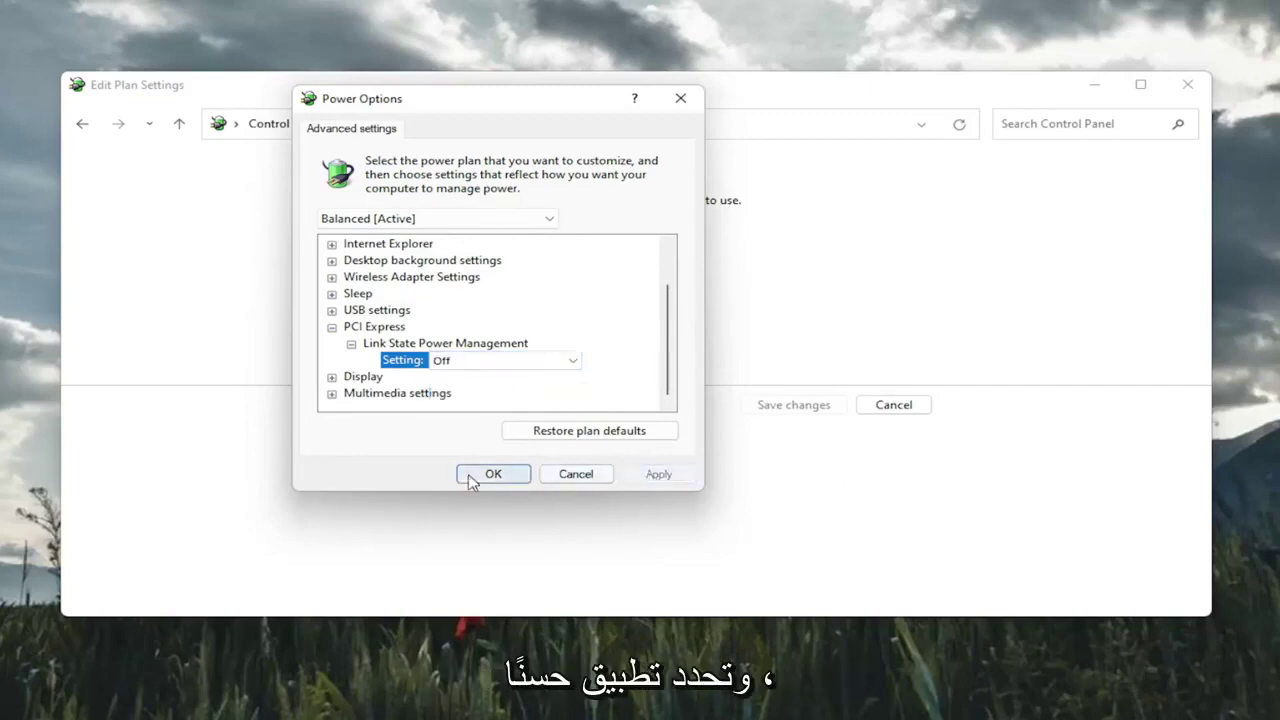
{"action": "left_click", "coordinate": [492, 475]}
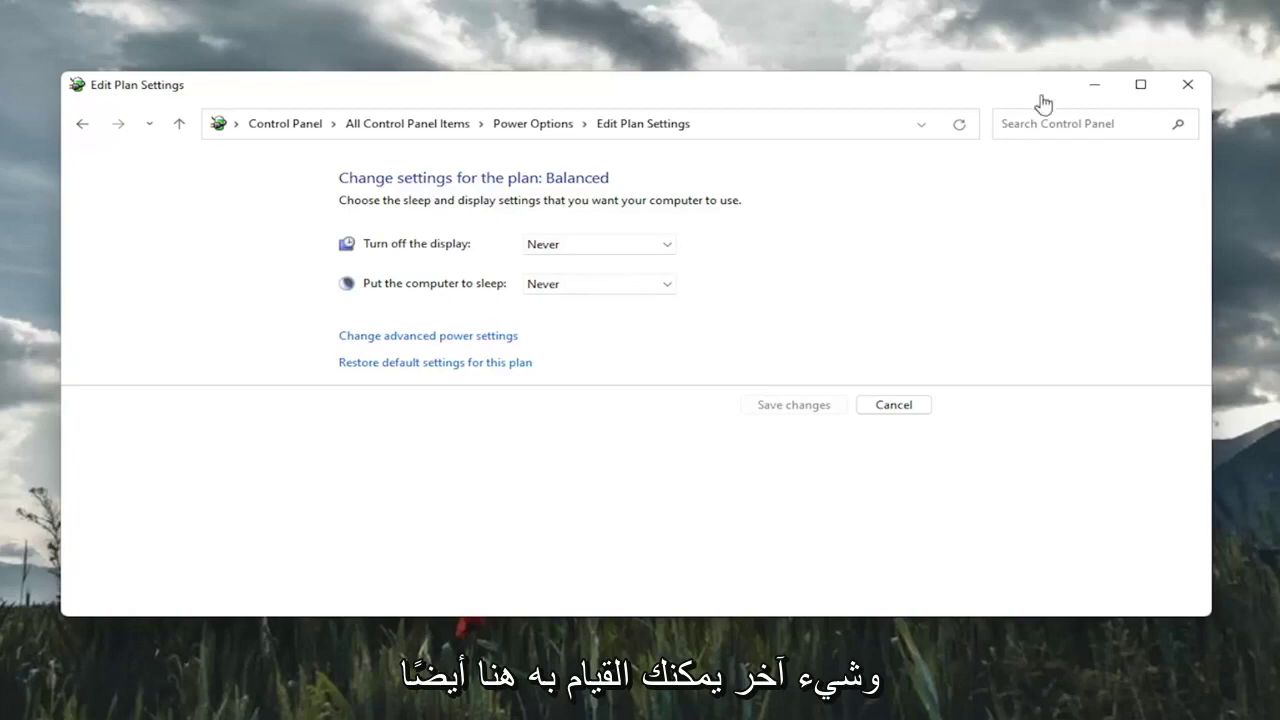
Close the Balanced plan's Edit Plan Settings window
{"action": "left_click", "coordinate": [1189, 85]}
Search for 'cmd' and run Command Prompt as administrator
{"action": "key", "text": "super+s"}
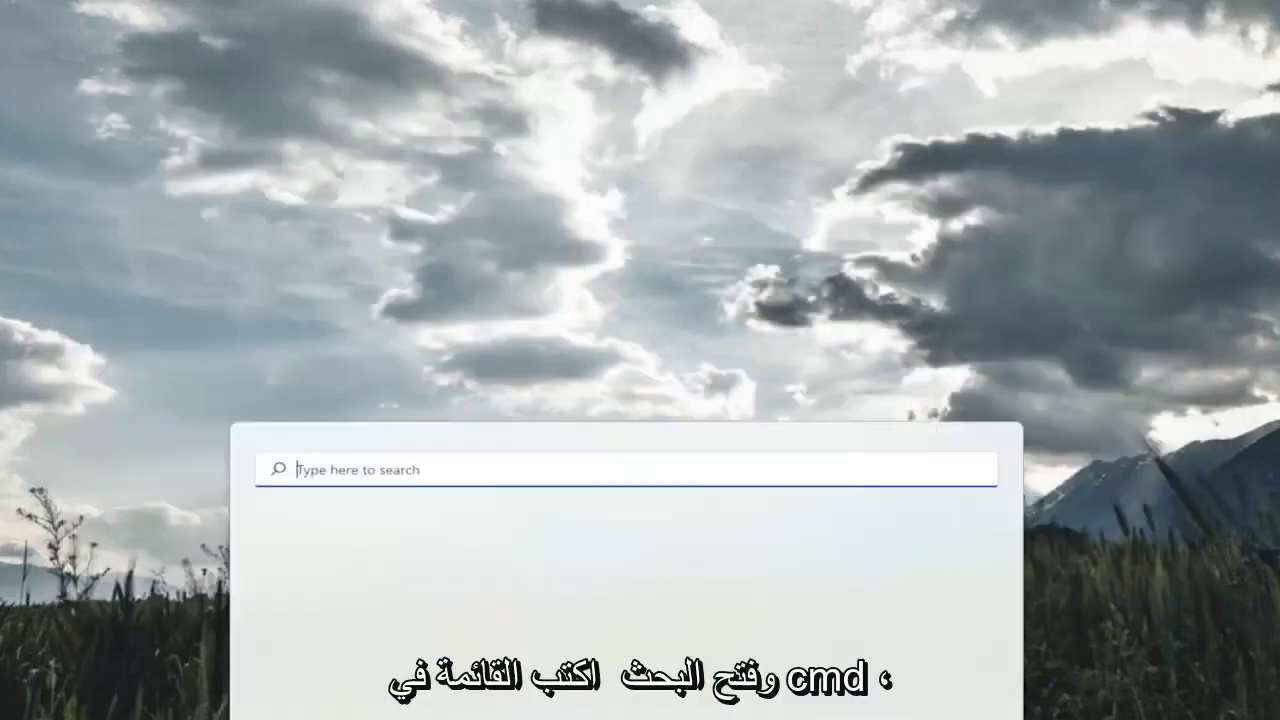
{"action": "type", "text": "cmd"}
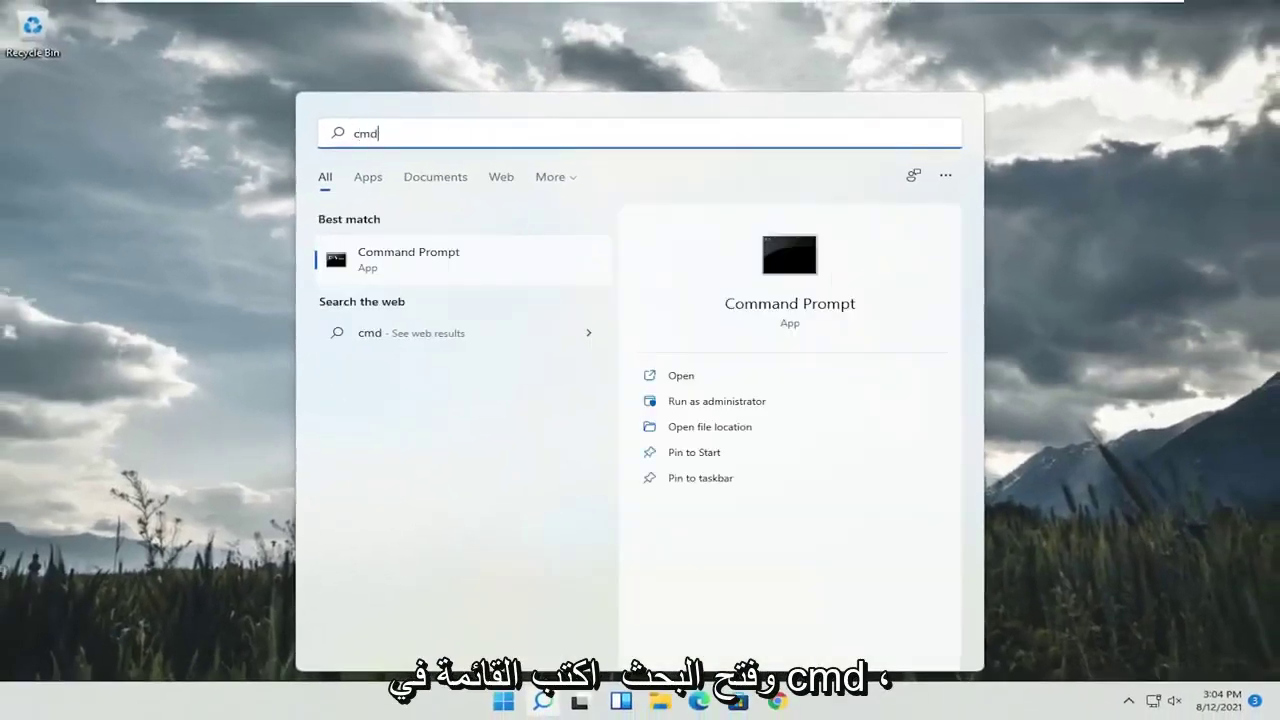
{"action": "right_click", "coordinate": [391, 261]}
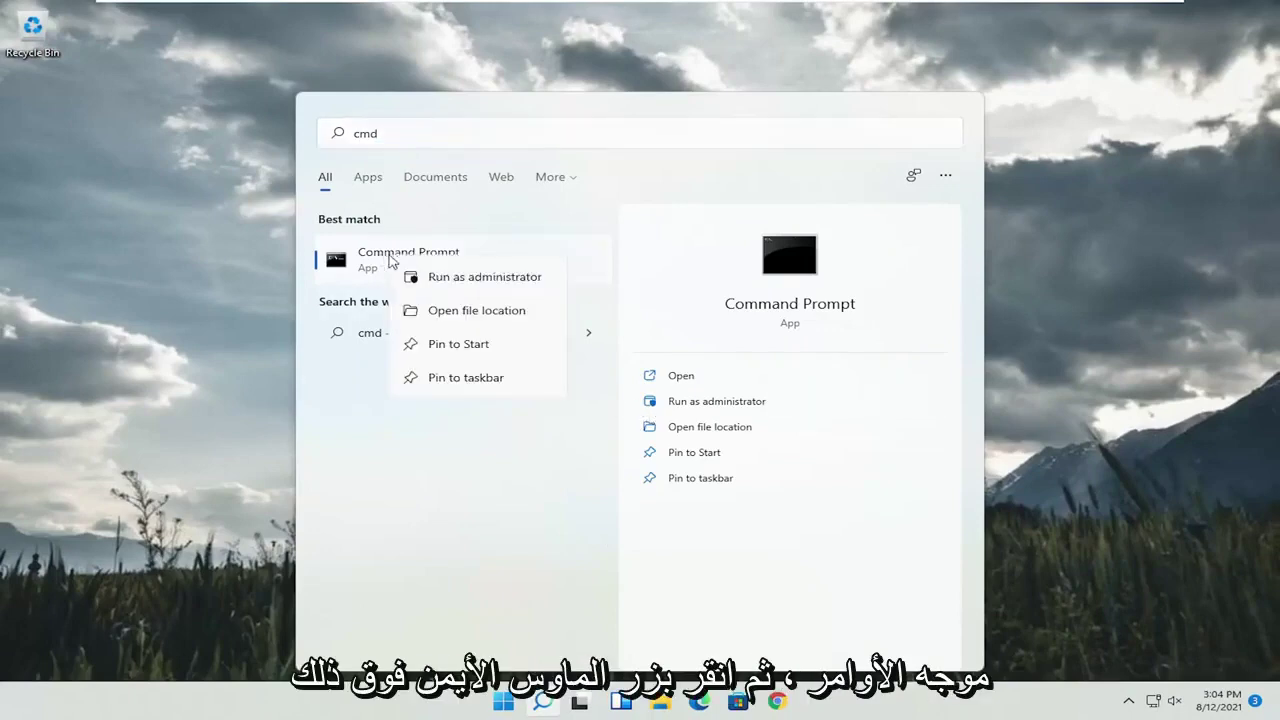
{"action": "left_click", "coordinate": [436, 280]}
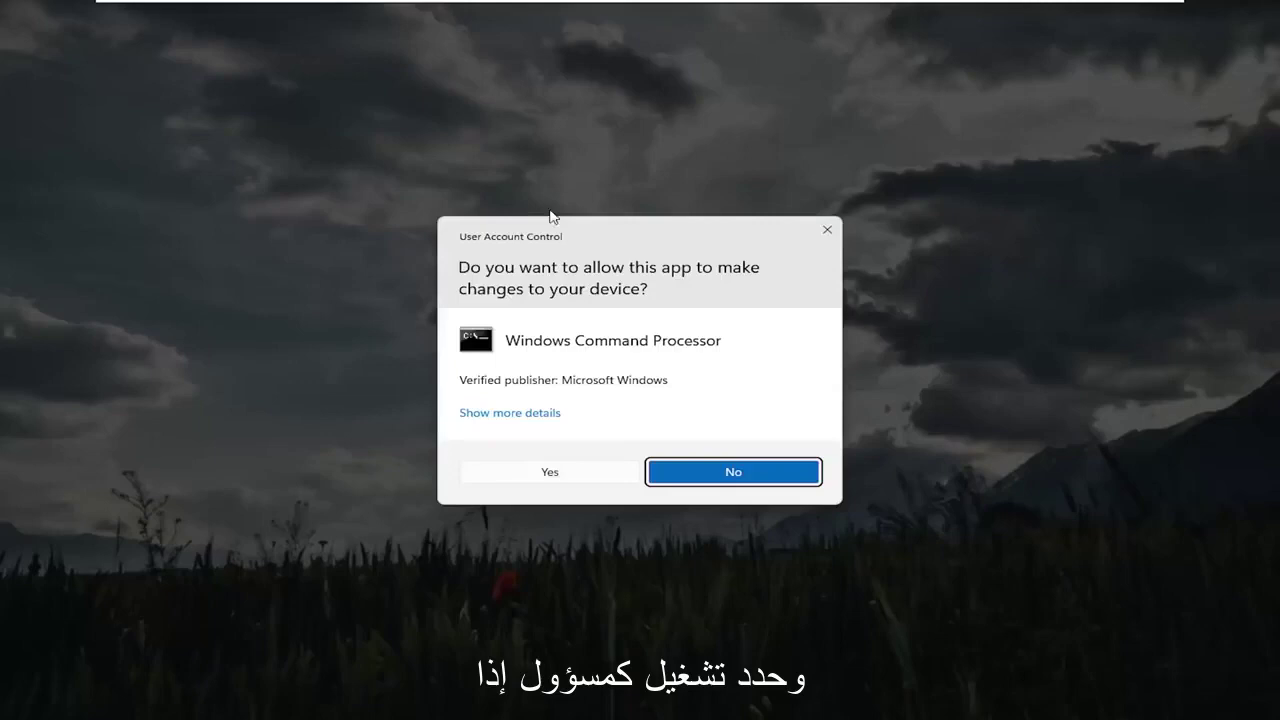
Approve the UAC prompt and run 'powercfg -h off' to disable hibernation
{"action": "left_click", "coordinate": [571, 472]}
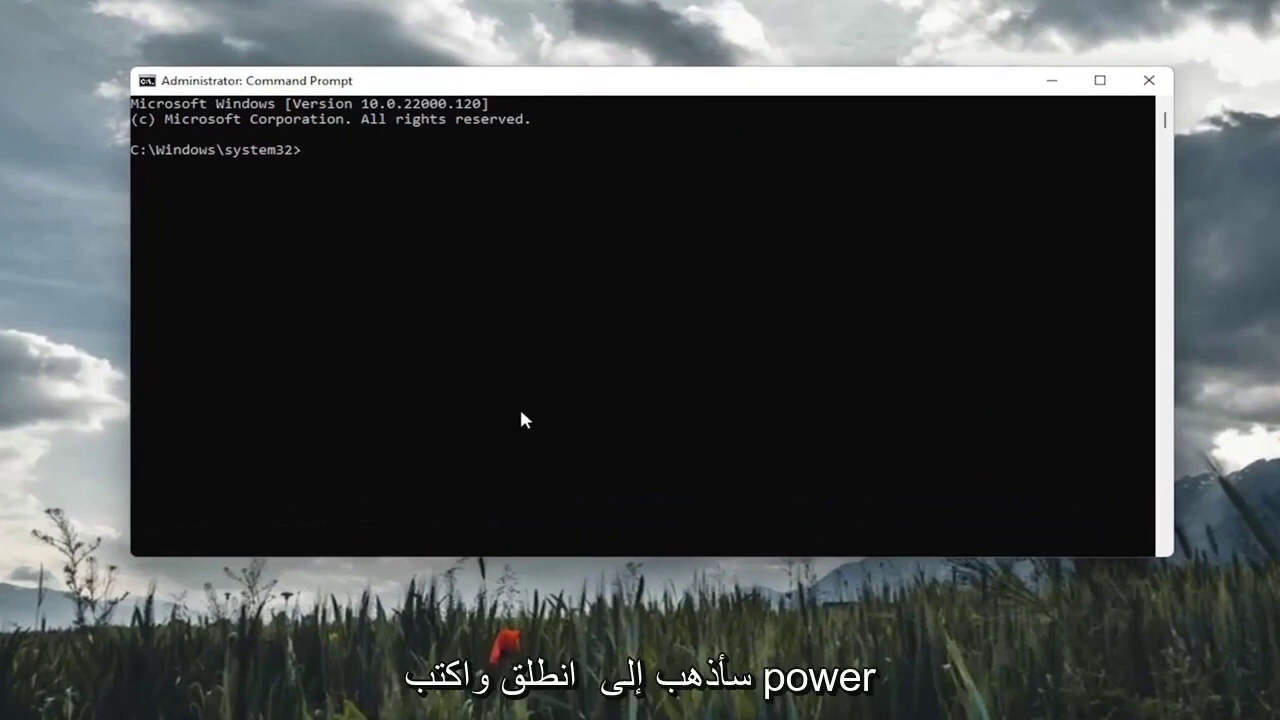
{"action": "type", "text": "powercfg "}
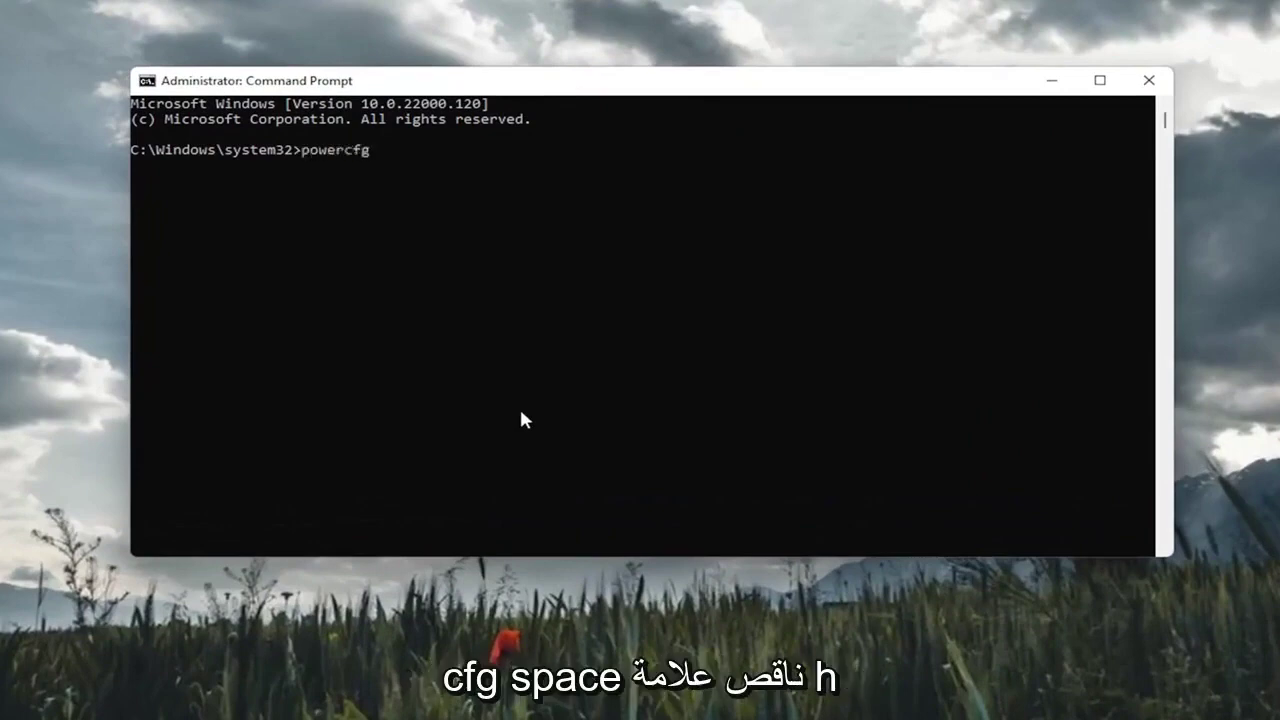
{"action": "type", "text": "-h off"}
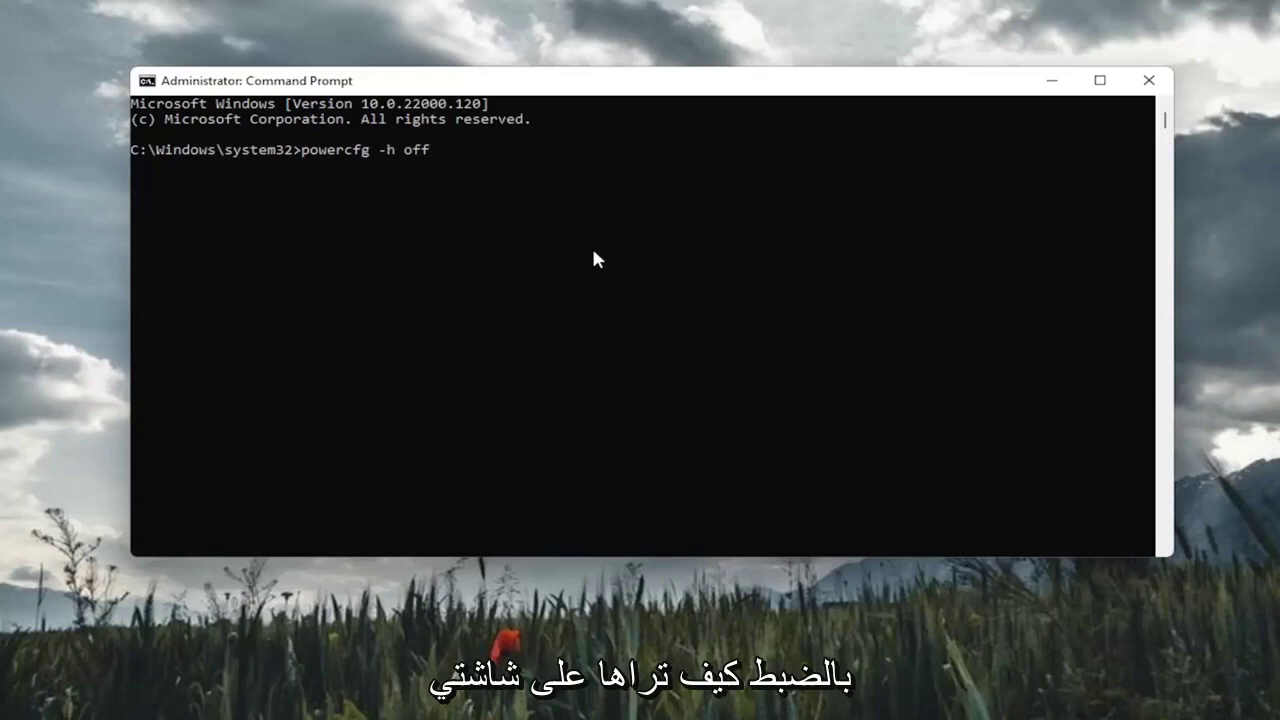
{"action": "key", "text": "Return"}
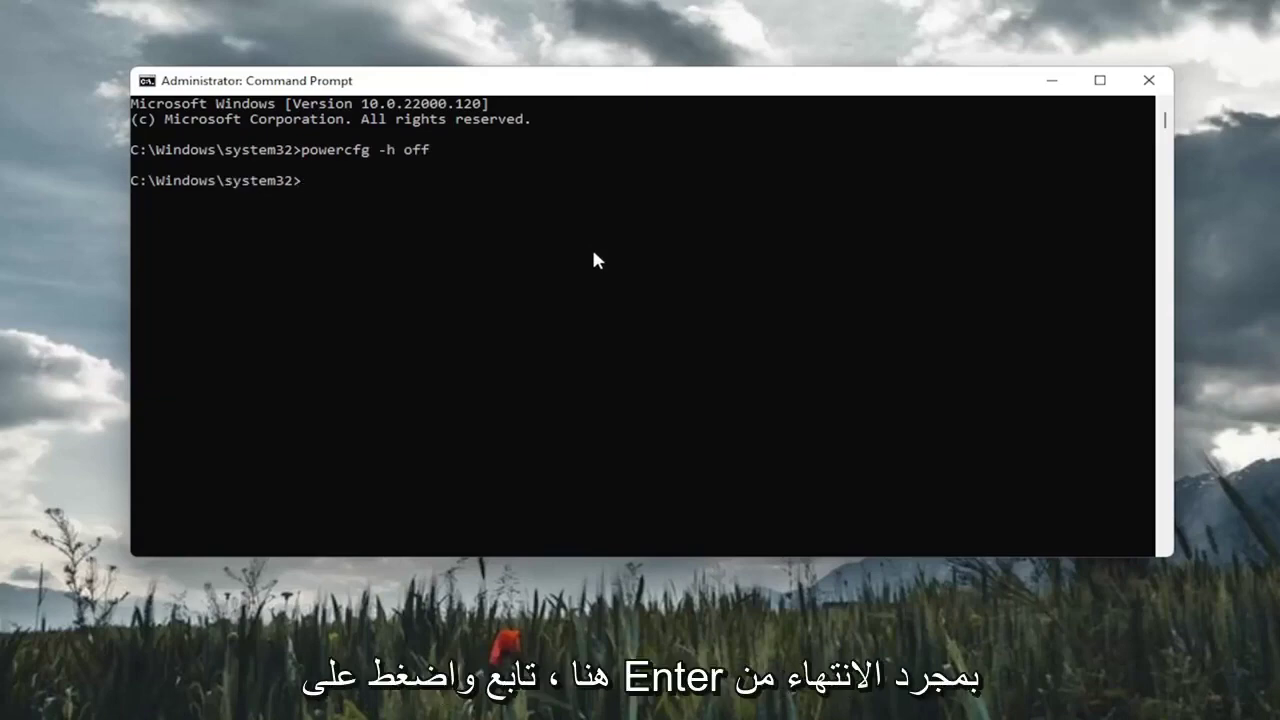
Run 'sfc /scannow' and let verification reach 100% with no integrity violations
{"action": "type", "text": "sf"}
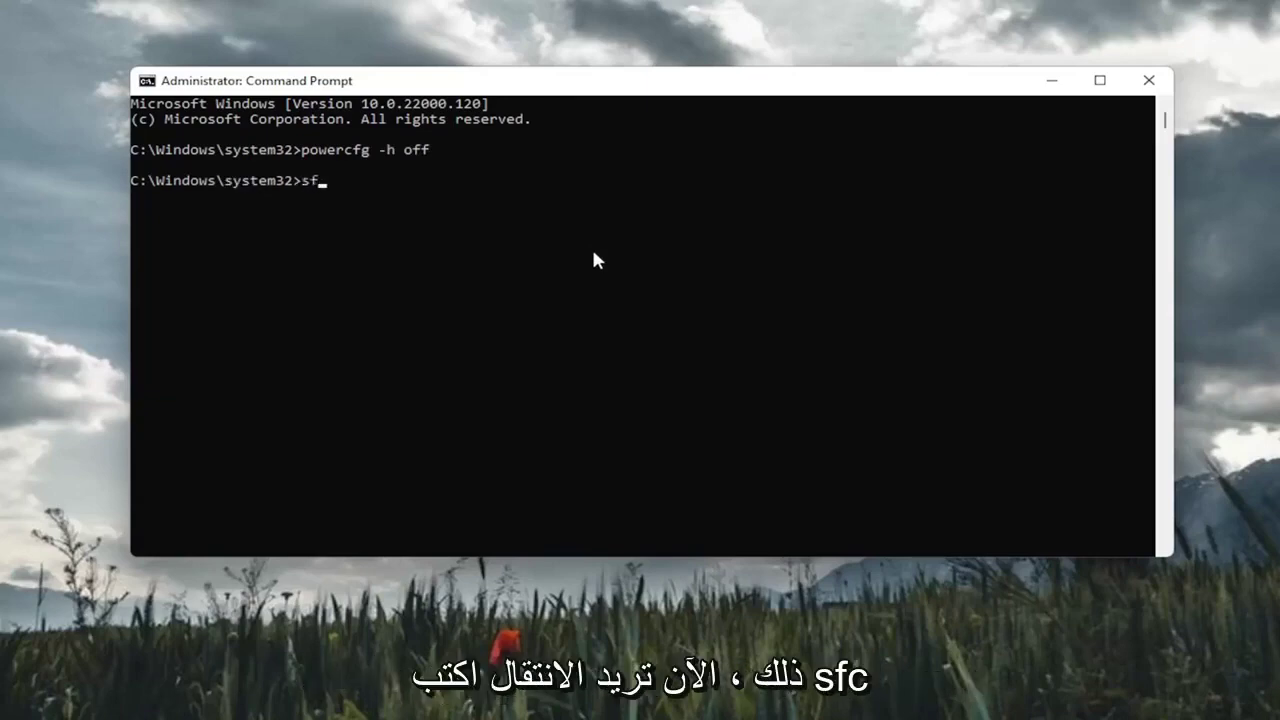
{"action": "type", "text": "c /scannow"}
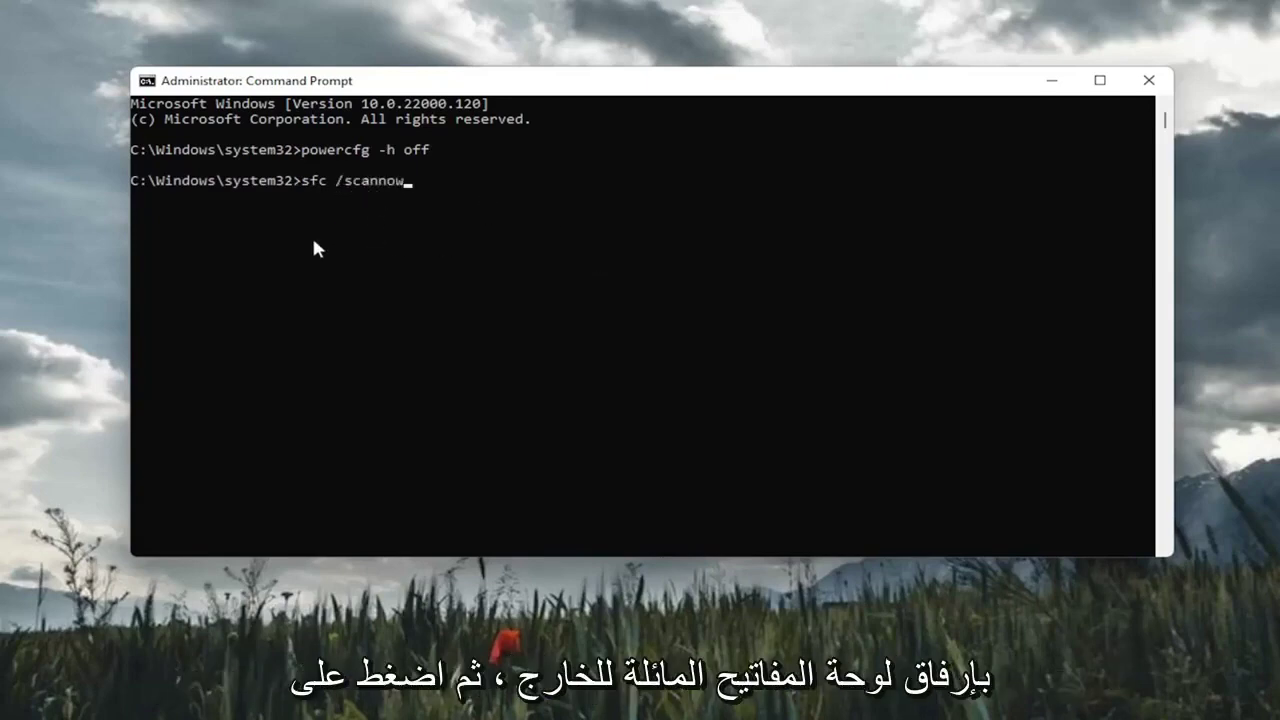
{"action": "key", "text": "Return"}
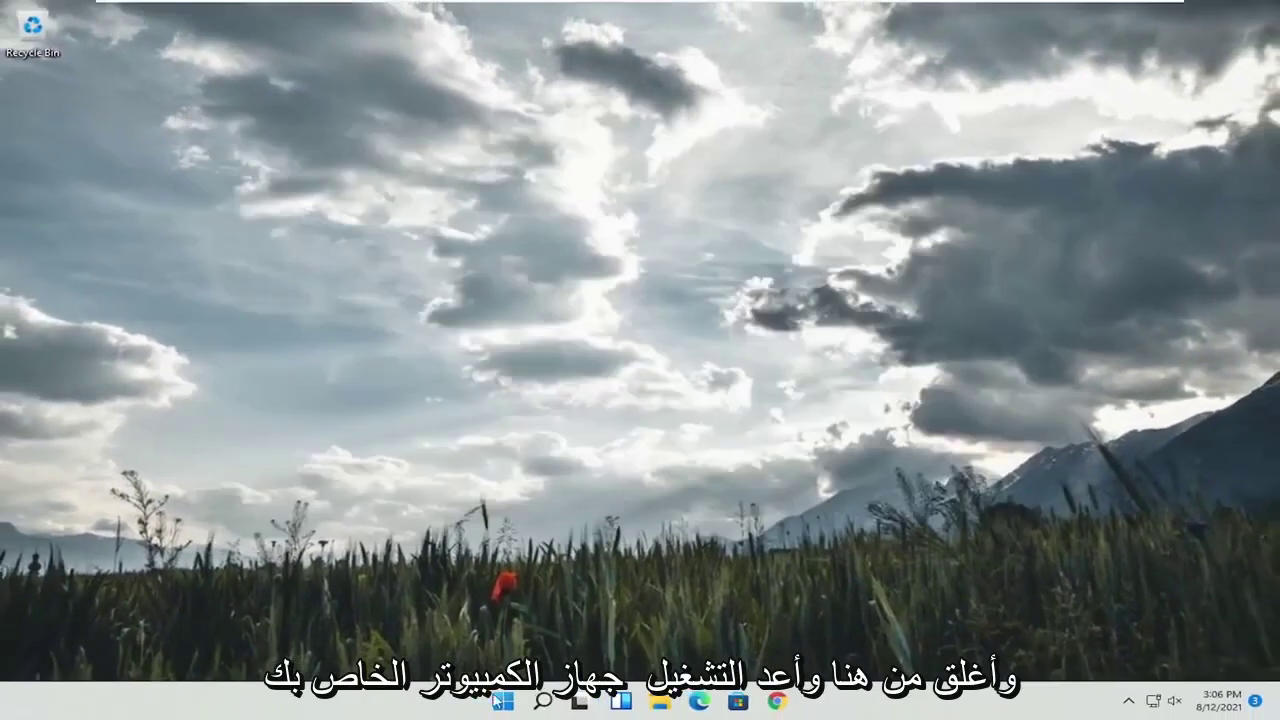
Bring up the Start button's power-user menu to restart the PC
{"action": "right_click", "coordinate": [500, 700]}
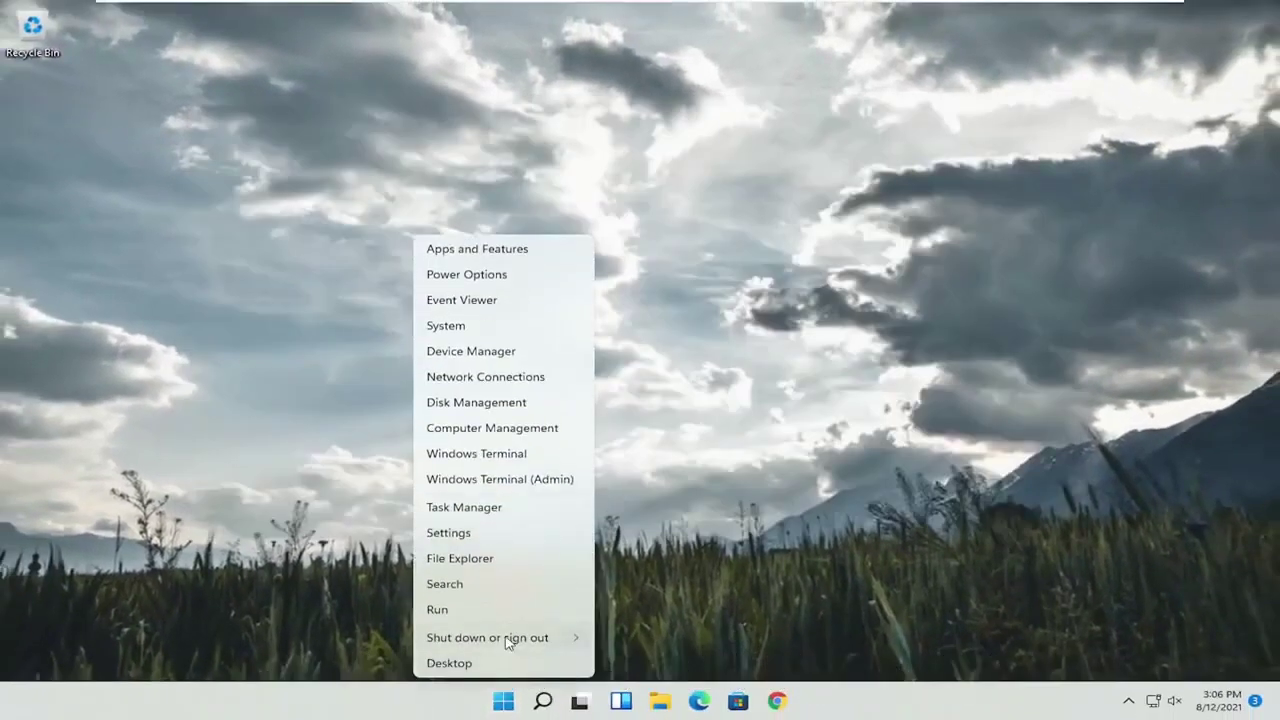